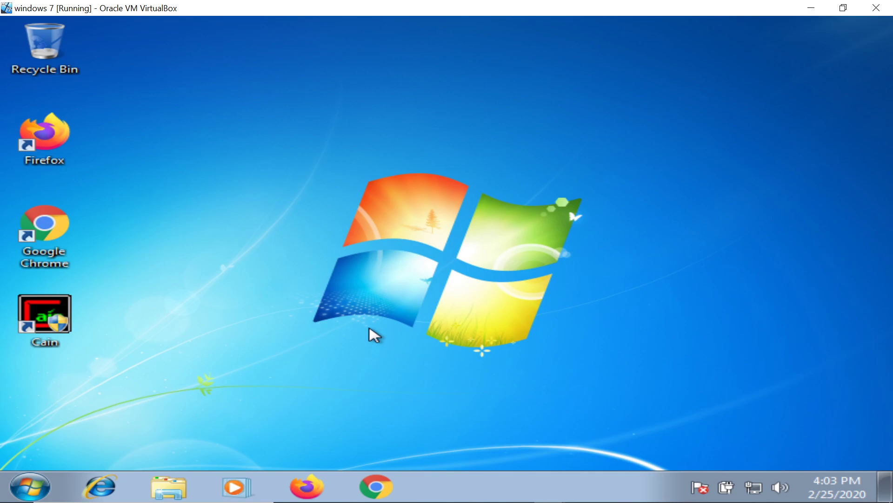
Launch Command Prompt by searching for cmd in the Start menu.
click(30, 487)
click(91, 448)
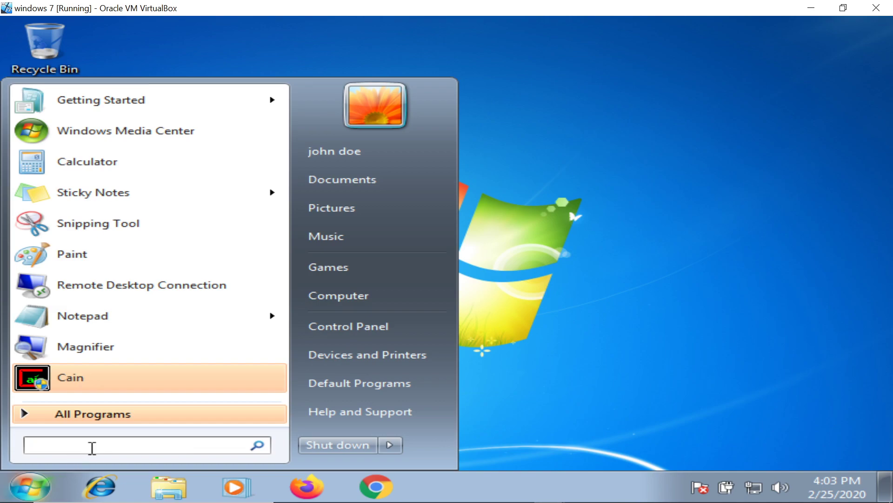
text(cmd)
key(Return)
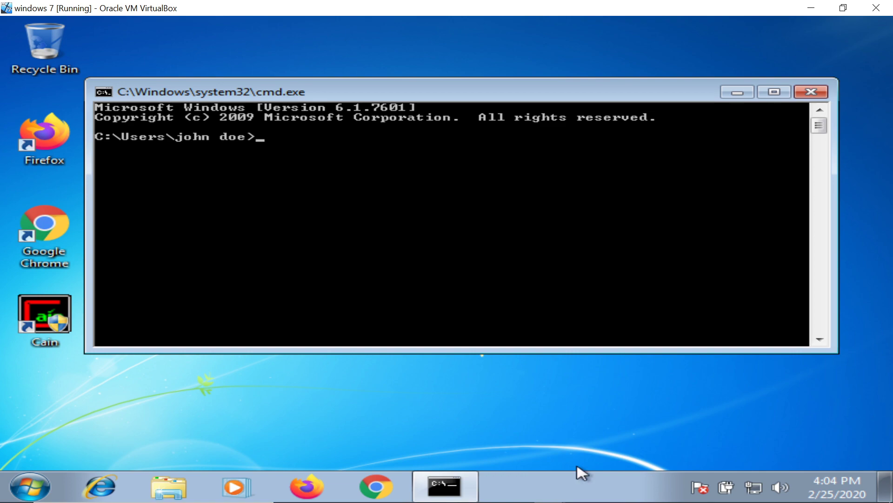
On the host desktop, open the 'Dump sam file using cmd' note maximized in Notepad.
click(808, 6)
click(807, 8)
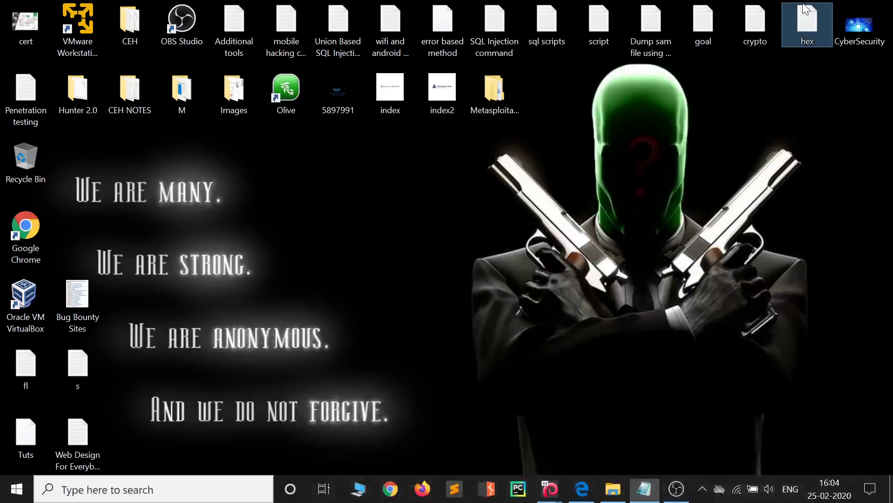
double_click(807, 27)
click(658, 65)
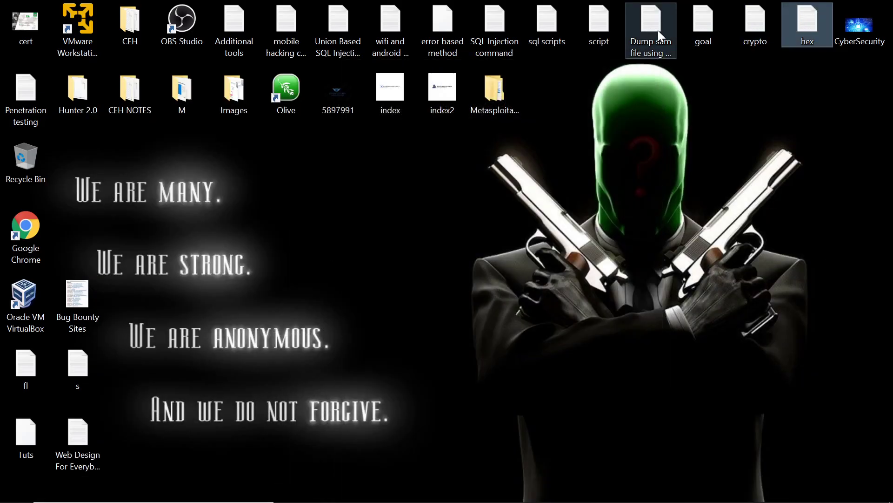
double_click(650, 27)
click(620, 62)
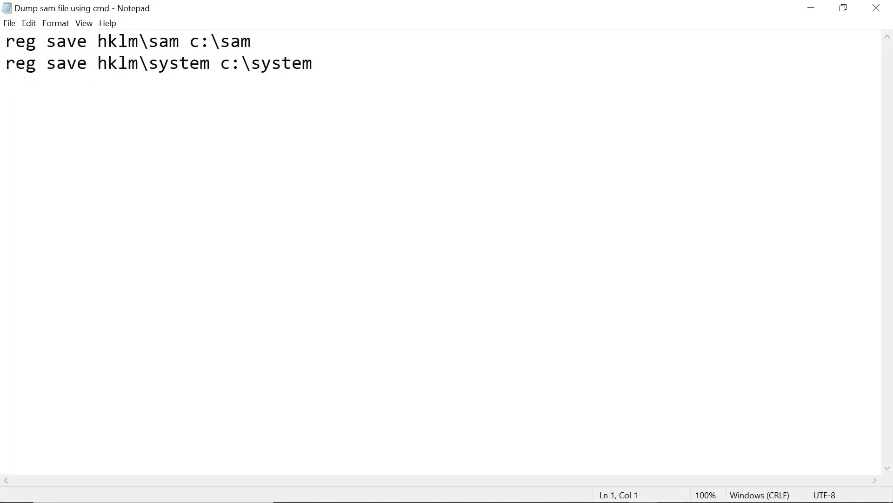
Highlight the sam c:\sam and system hive arguments in the two reg save lines.
drag(251, 41, 46, 41)
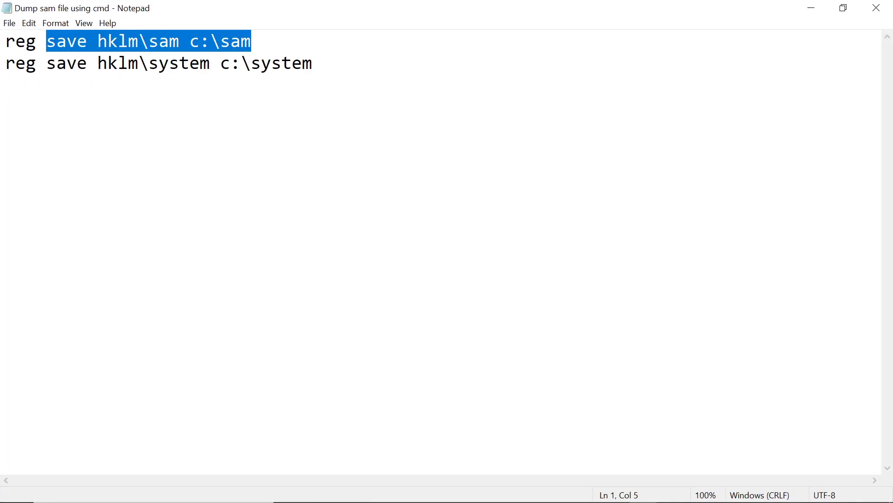
key(ctrl+End)
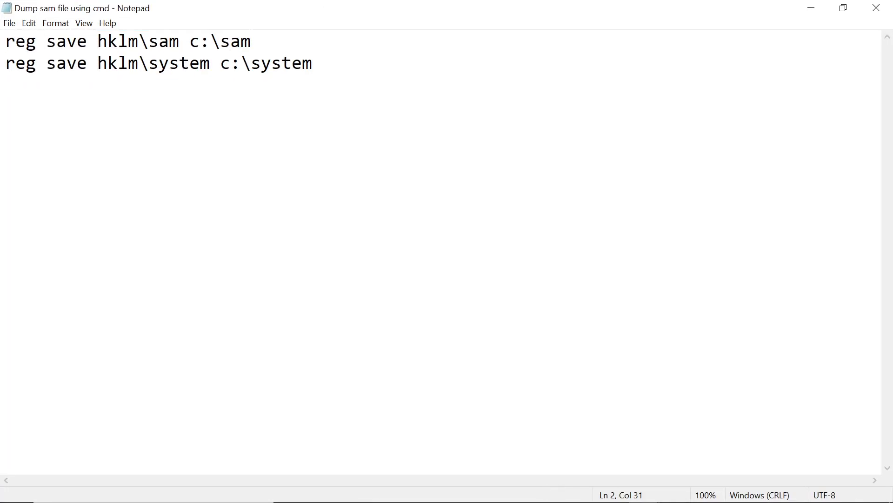
mouse_move(251, 42)
mouse_down()
mouse_move(150, 41)
mouse_move(159, 42)
mouse_up()
drag(211, 63, 160, 63)
click(160, 63)
drag(303, 63, 160, 63)
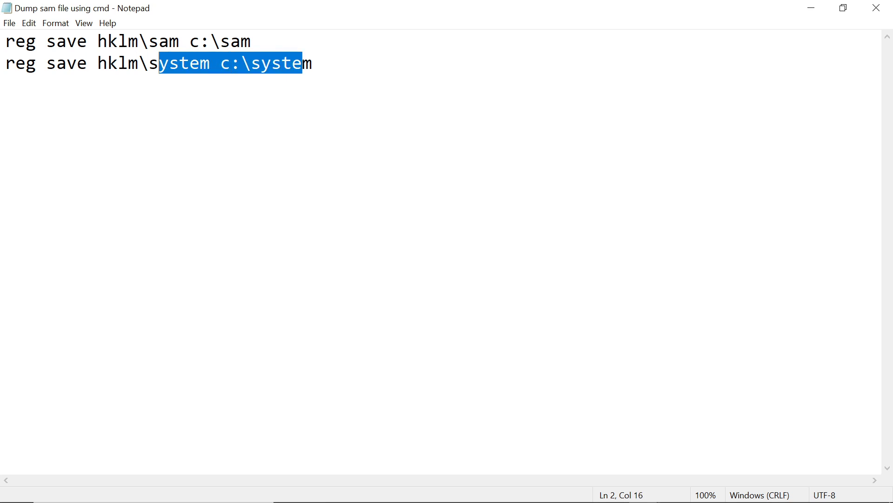
drag(251, 41, 180, 42)
click(252, 41)
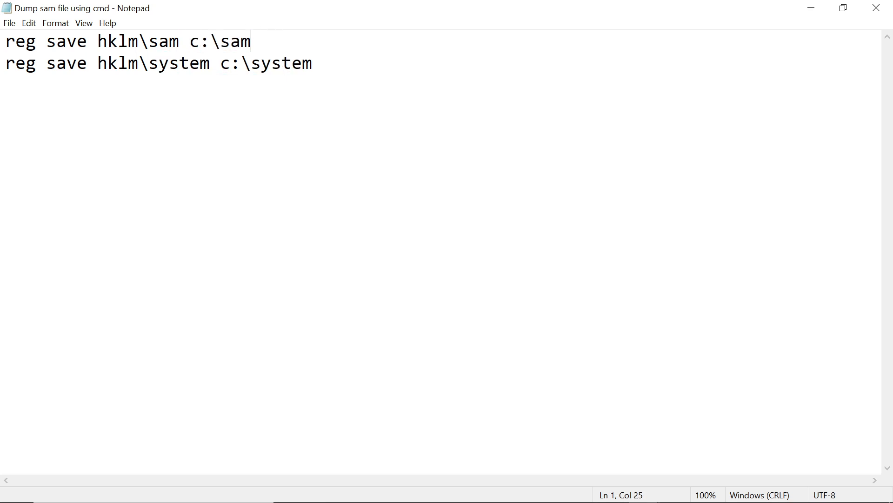
drag(251, 41, 140, 41)
drag(312, 63, 158, 63)
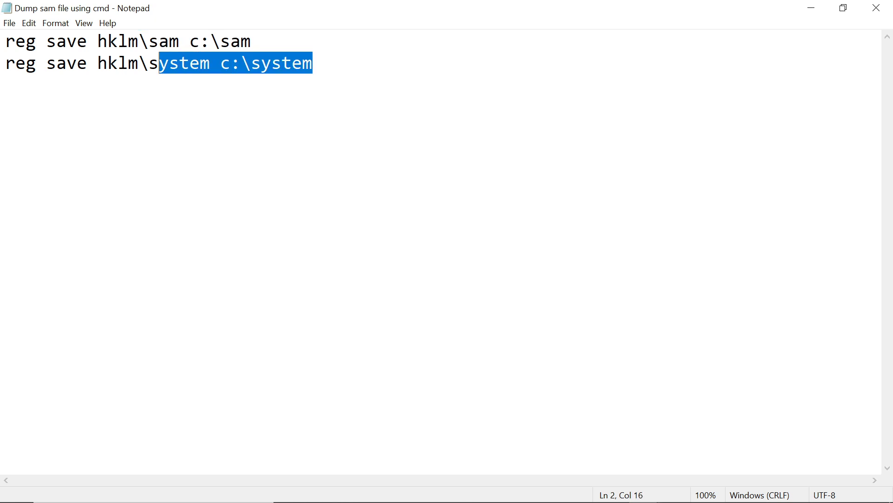
click(313, 63)
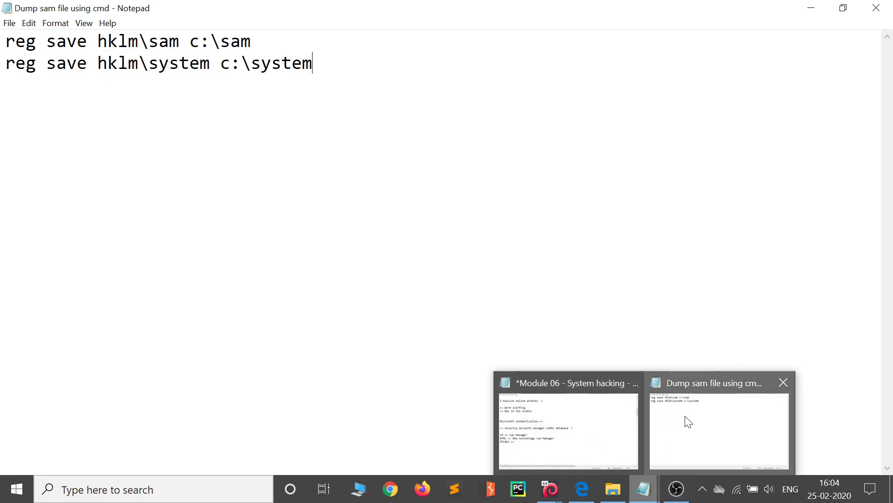
mouse_move(549, 488)
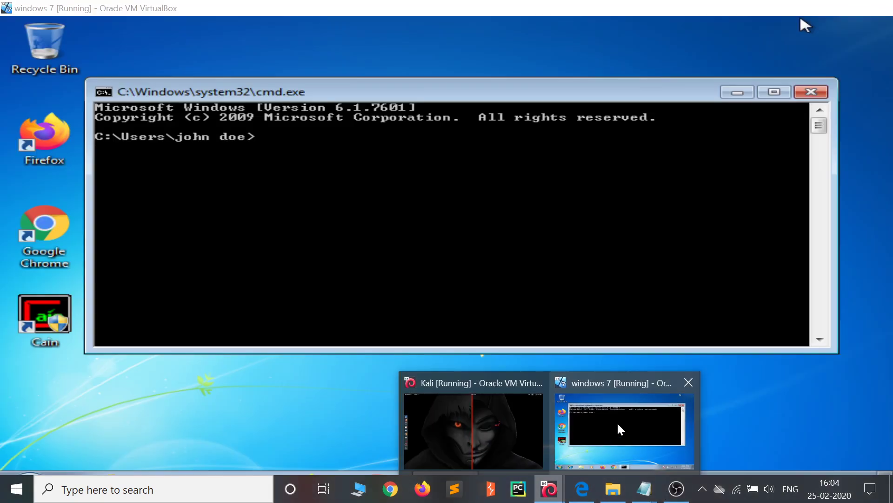
Run reg save hklm/sam c:\sam in the VM, getting an invalid key name error.
click(616, 420)
text(reg)
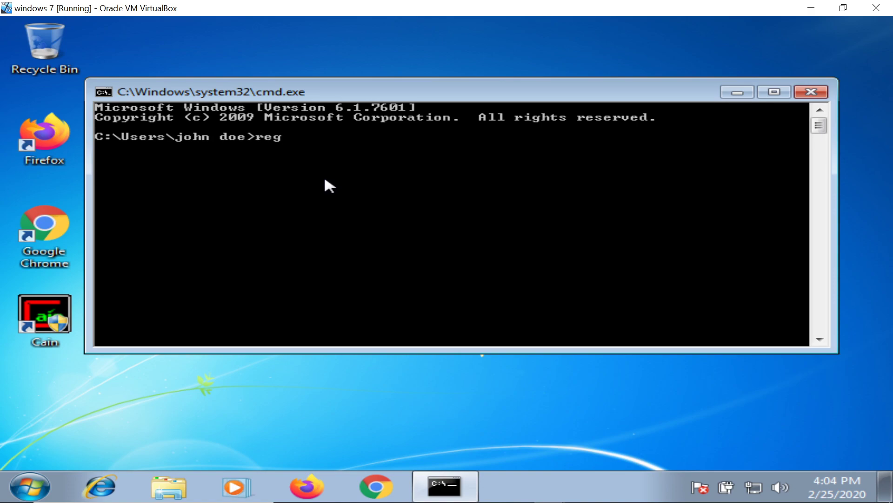
text( save )
text(hklm/)
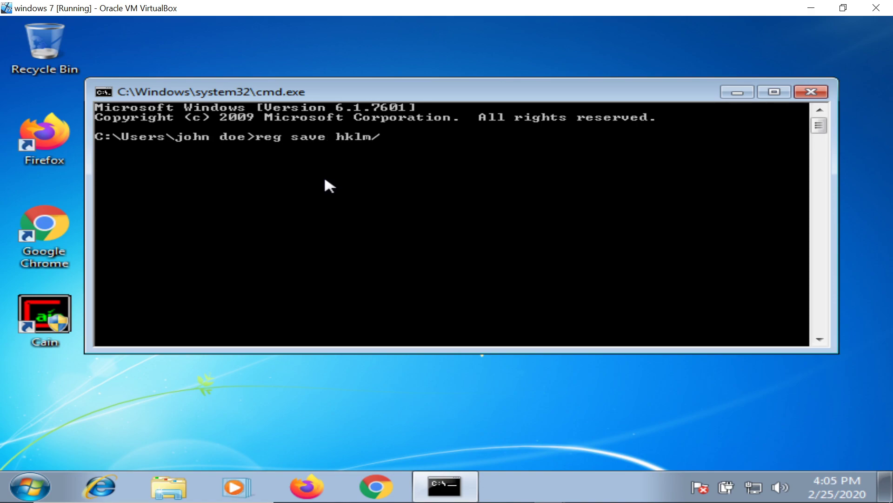
text(sam)
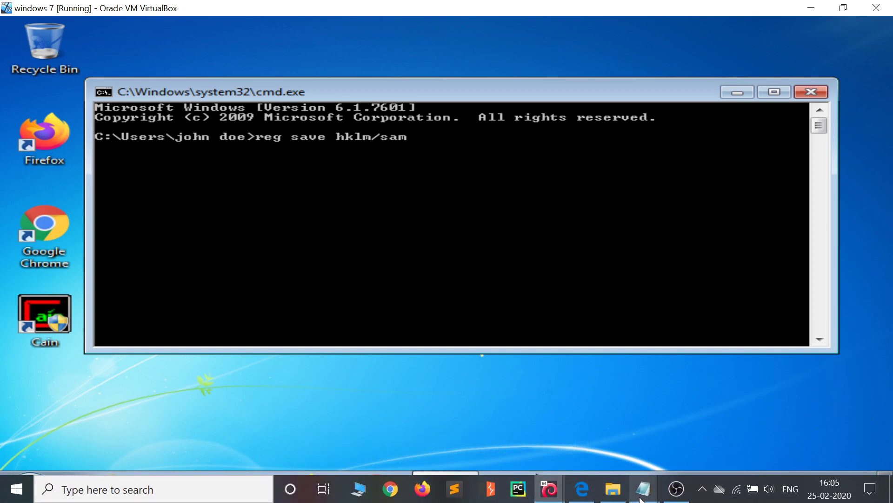
click(643, 488)
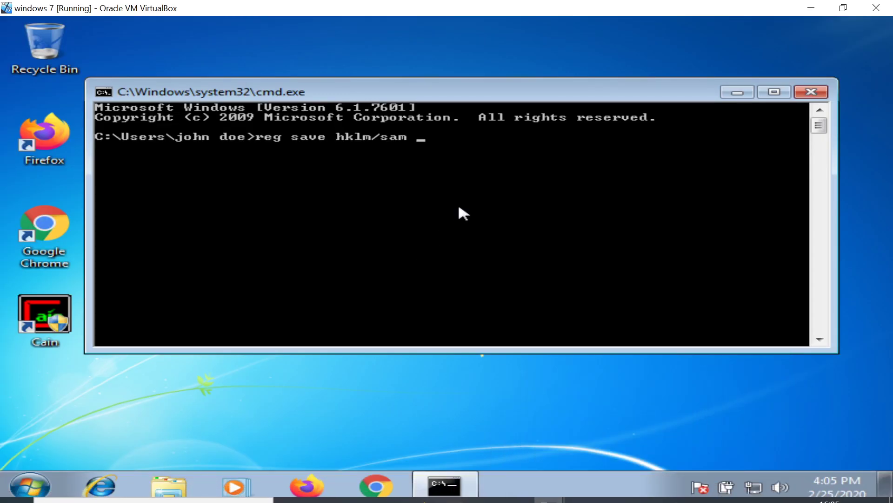
text(c:)
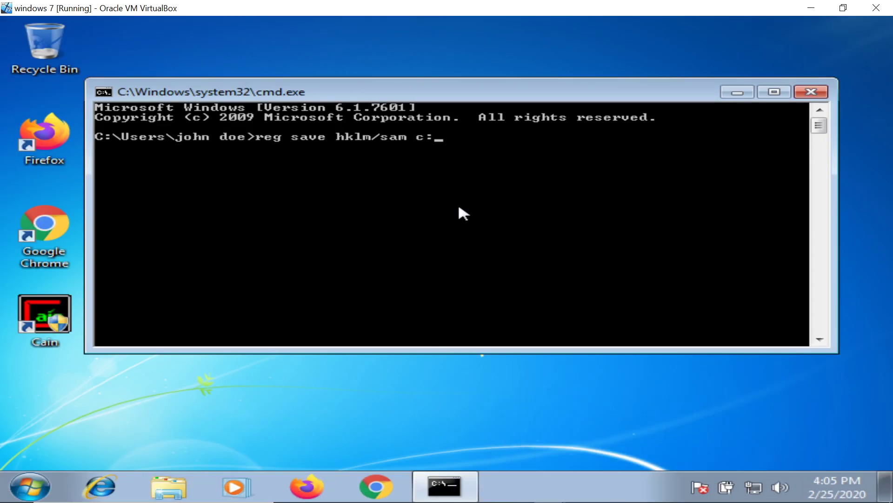
text(\)
text(sam)
key(Return)
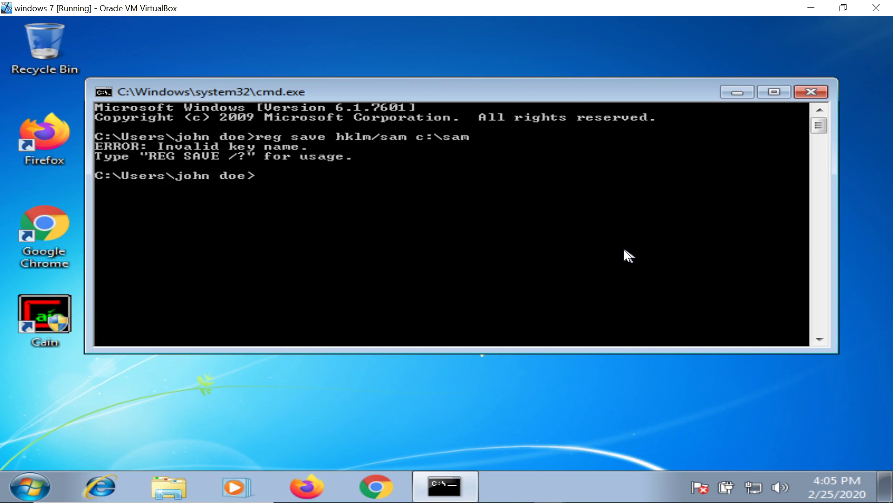
Close the plain cmd window and relaunch cmd as administrator, approving UAC.
click(817, 93)
click(31, 486)
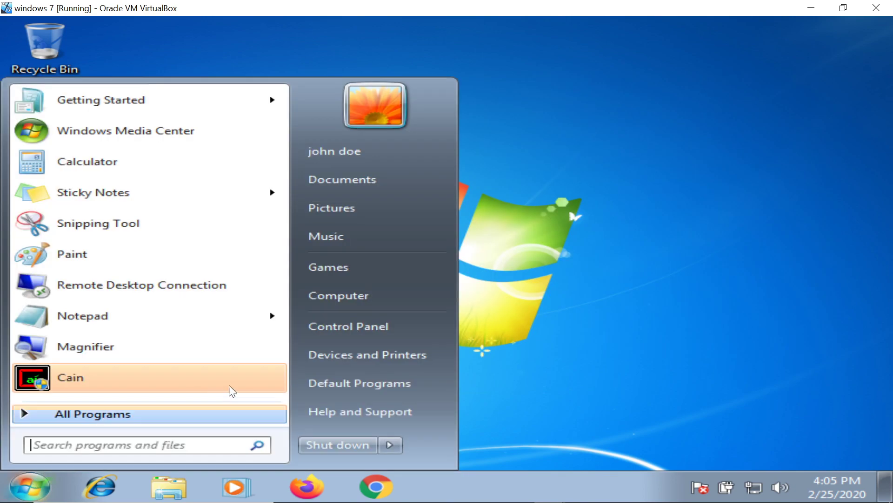
text(c)
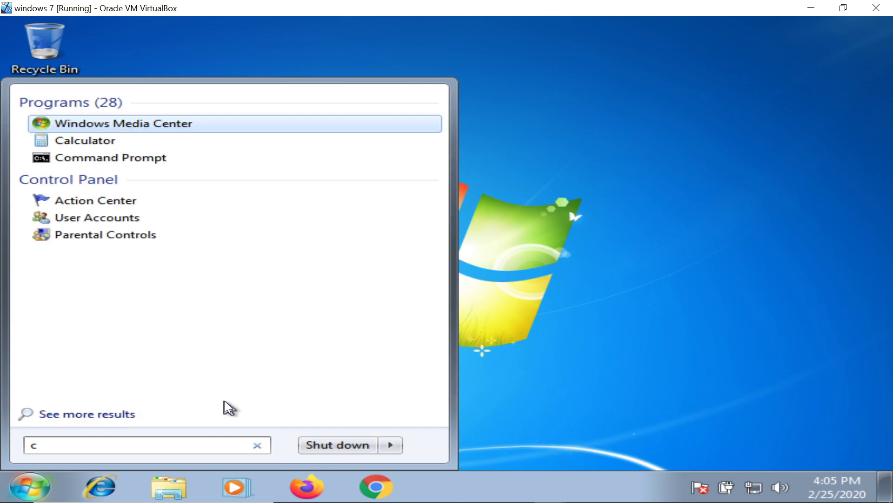
text(md)
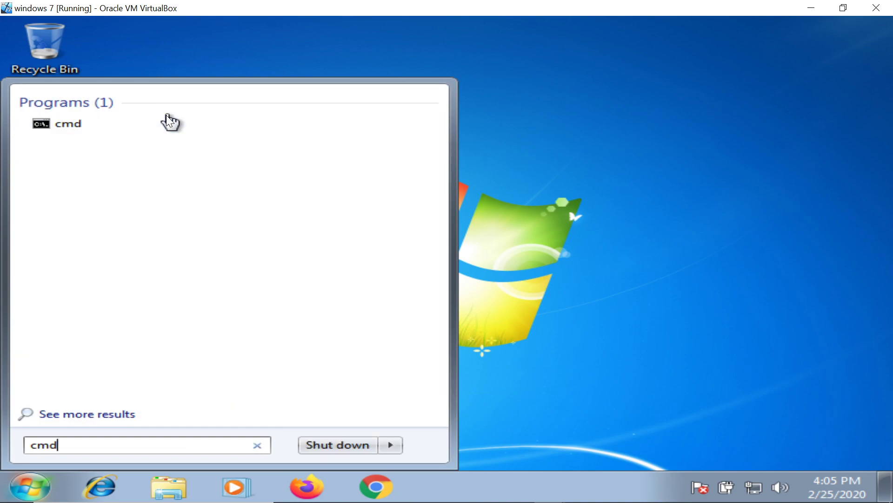
right_click(158, 122)
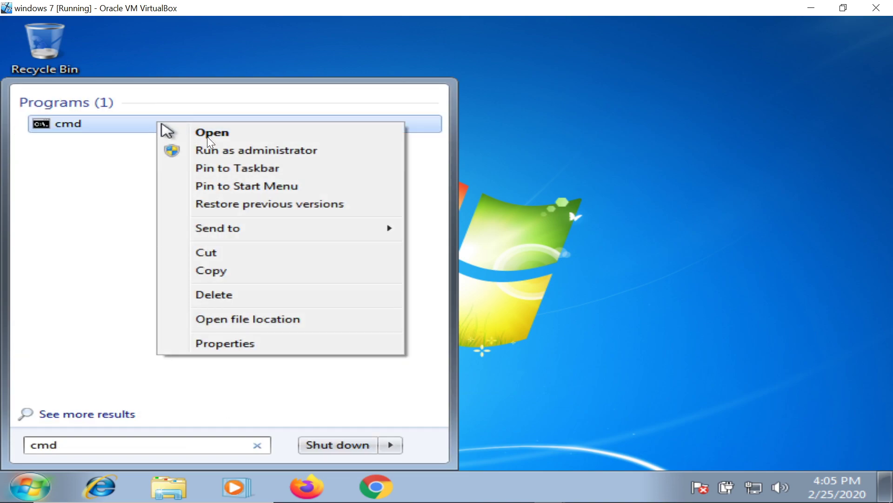
click(230, 148)
click(365, 257)
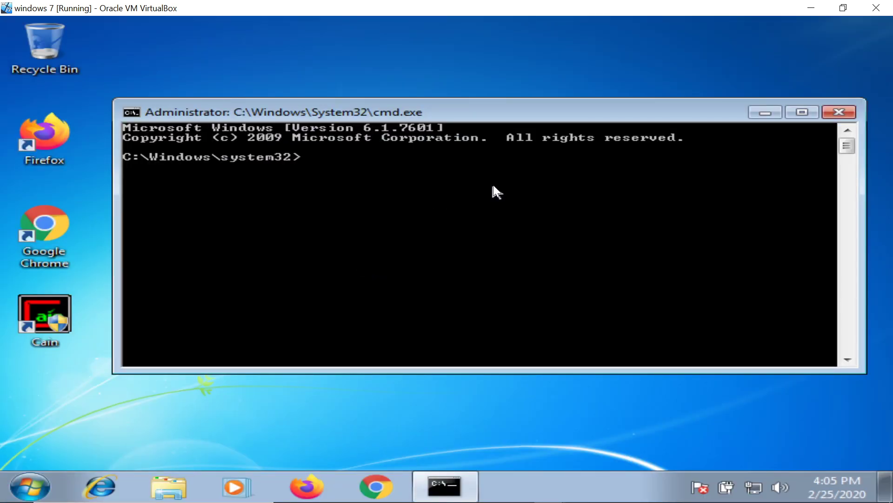
text(reg )
text(save )
text(hklm/)
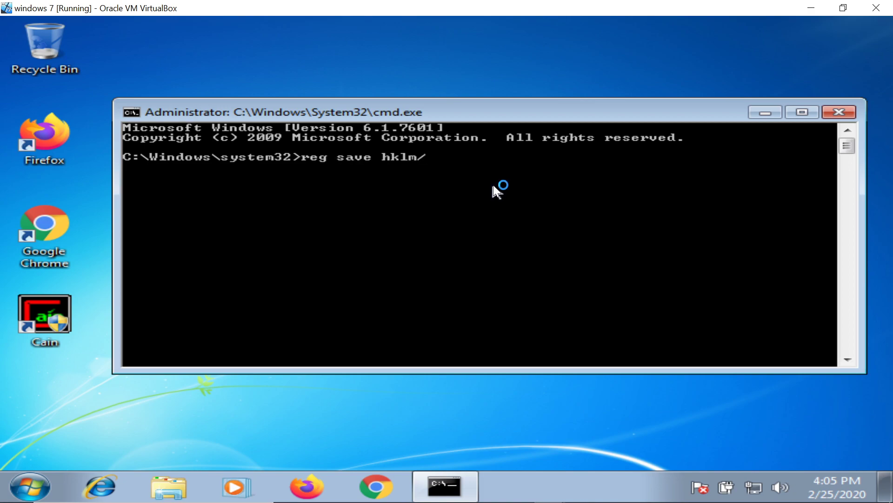
Run reg save hklm\sam c:\sam in the elevated prompt, fixing typos first.
key(BackSpace)
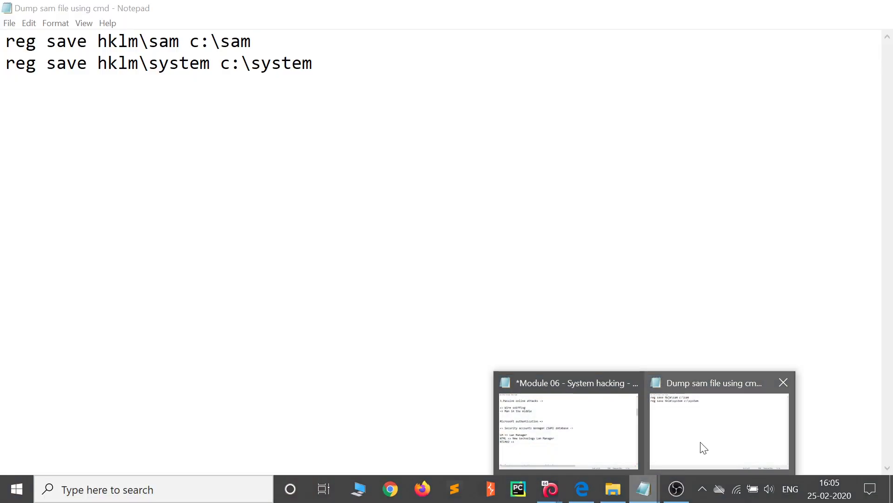
mouse_move(642, 489)
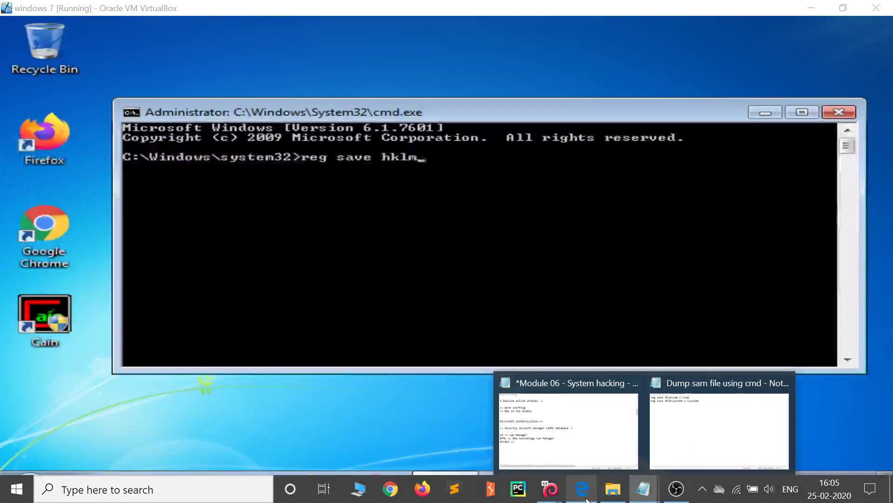
mouse_move(550, 488)
click(637, 418)
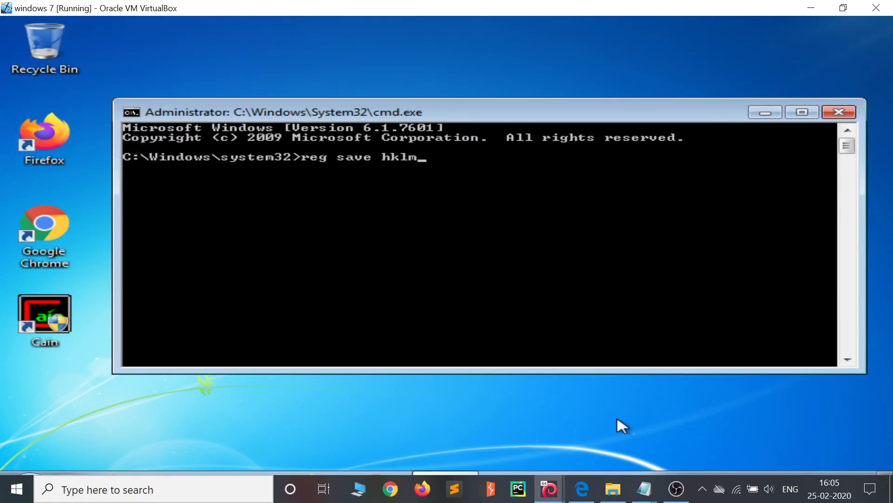
text(\sa)
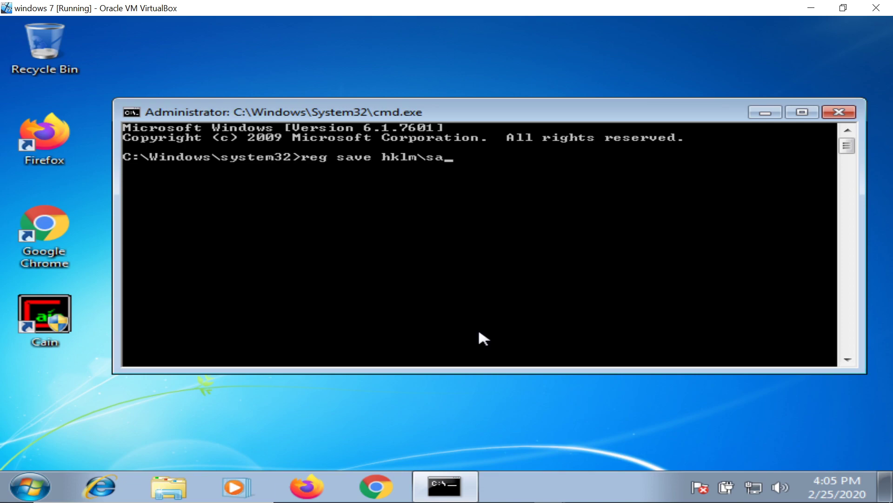
text(m c:)
text(\)
key(BackSpace)
text(\)
text(sa)
text(m)
key(Return)
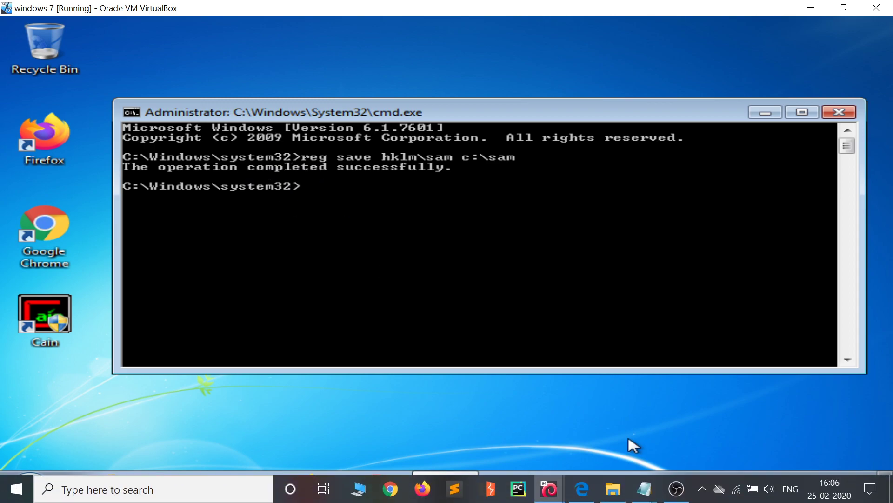
Edit the recalled command into reg save hklm\system c:\system and run it.
click(643, 489)
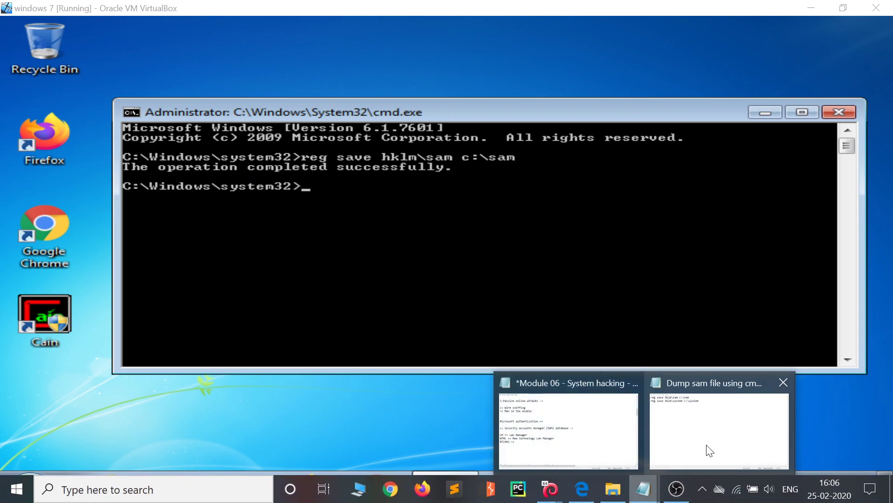
click(710, 433)
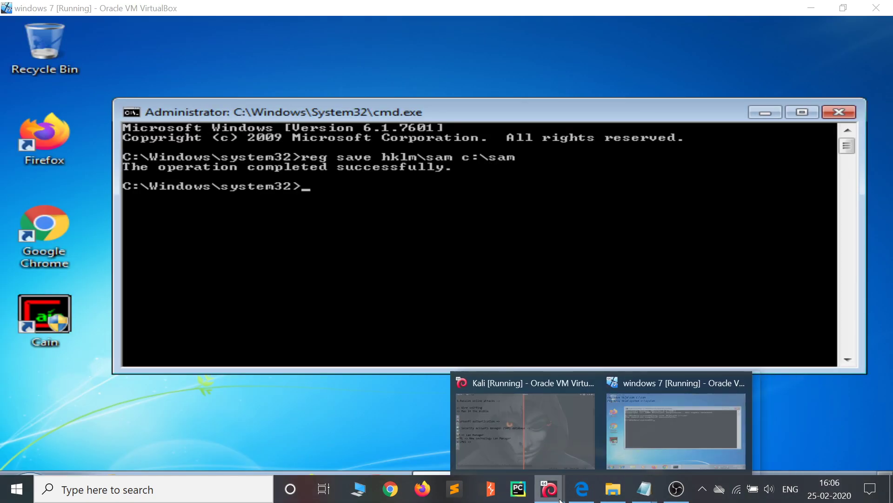
click(634, 446)
key(Up)
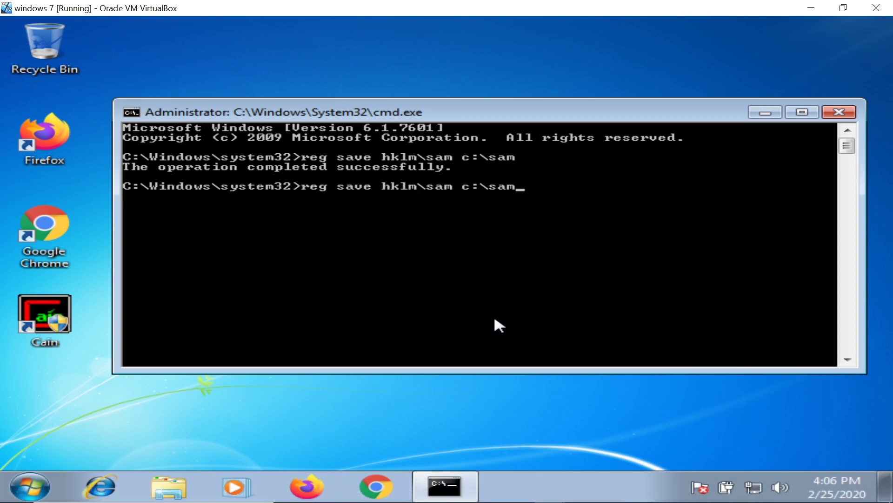
key(Left)
key(Left)
key(Left)
key(Left)
key(Left)
key(Left)
key(BackSpace)
key(BackSpace)
text(yste)
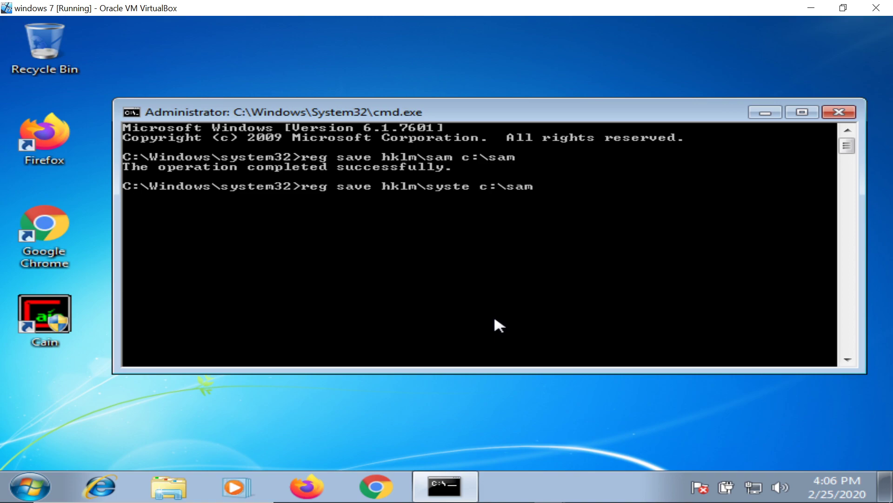
text(m)
key(Right)
key(Right)
key(Right)
key(End)
key(BackSpace)
key(BackSpace)
text(yst)
text(em)
key(Return)
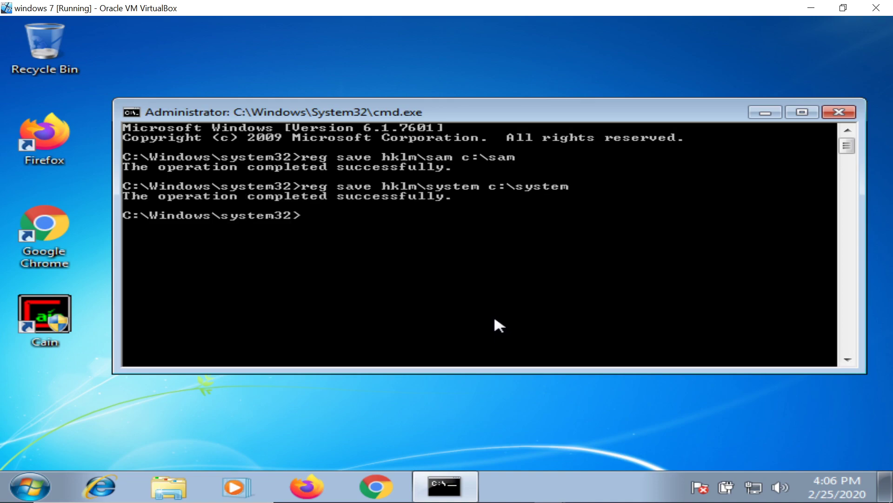
Close the command window and open Local Disk (C:) via Computer.
click(839, 112)
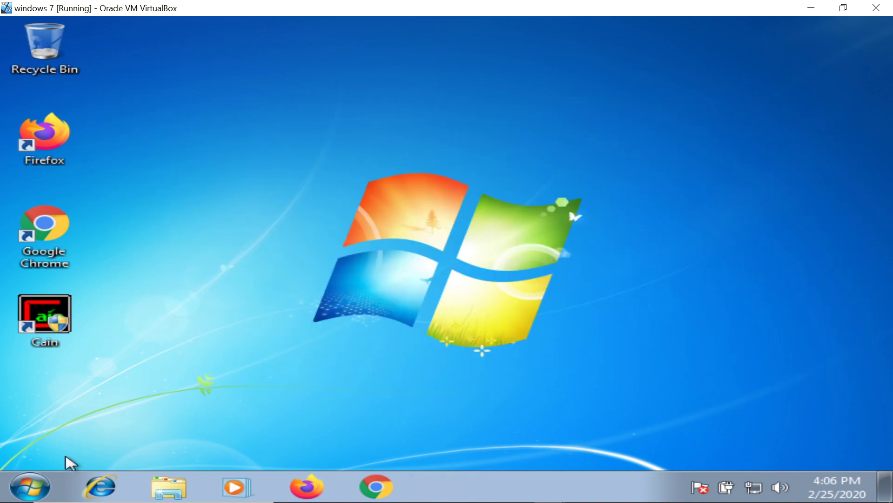
click(29, 487)
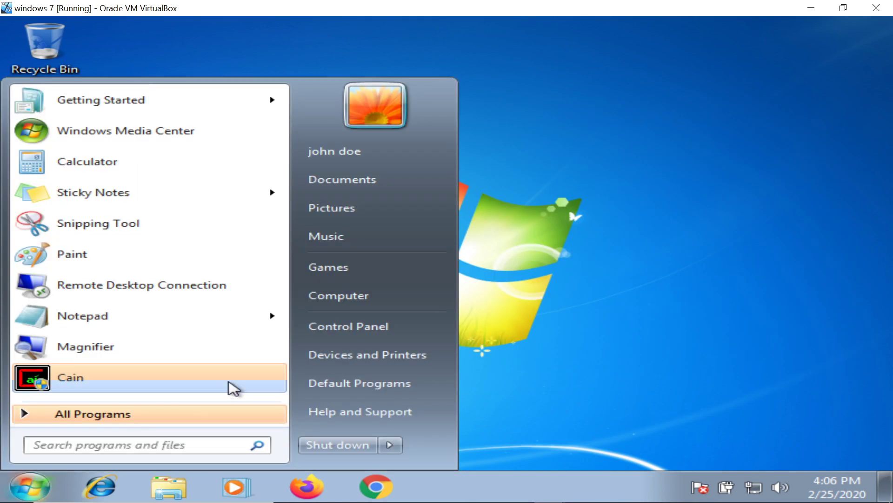
click(347, 296)
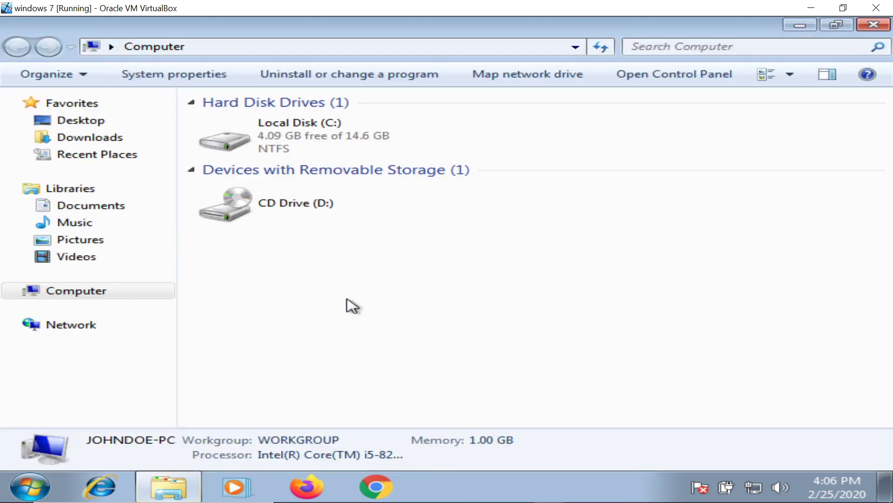
double_click(381, 138)
Select the new sam and system files, finishing with only sam selected.
drag(257, 274, 249, 211)
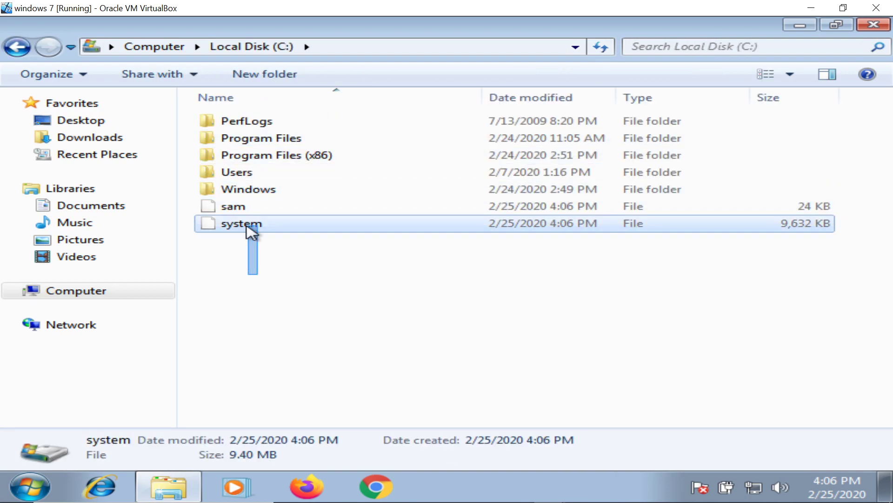
click(260, 244)
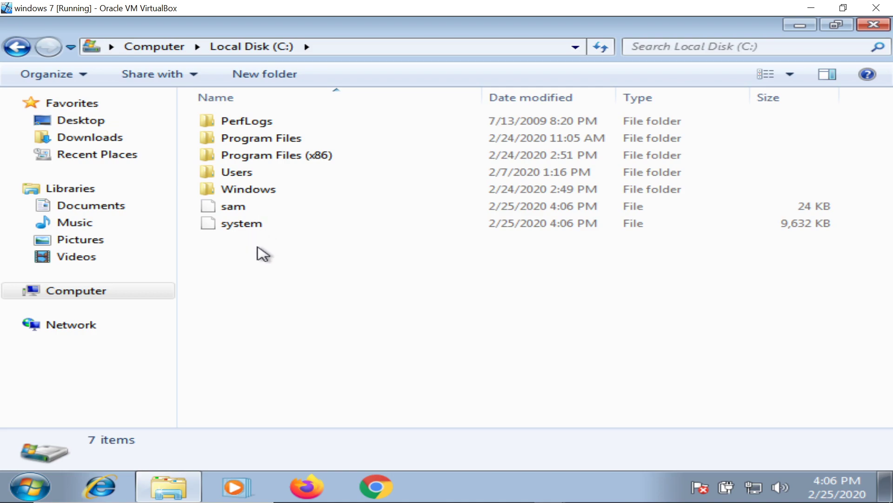
drag(257, 255, 249, 211)
click(257, 278)
drag(272, 254, 259, 222)
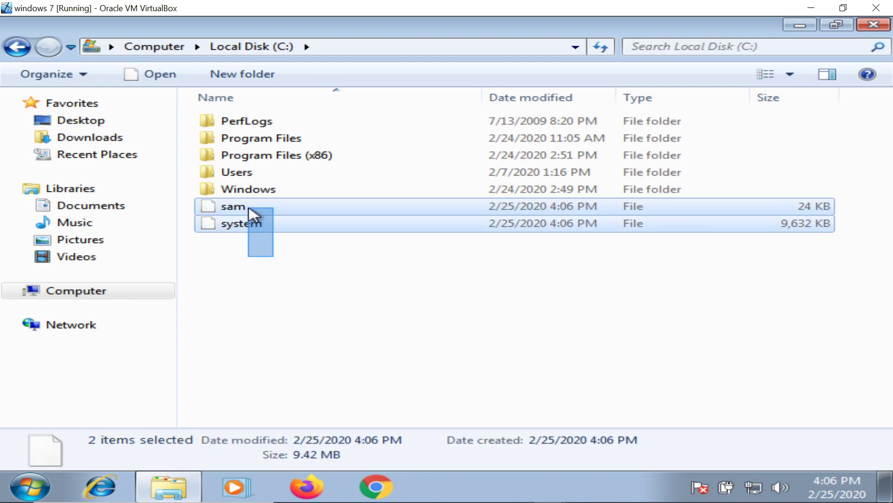
drag(253, 213, 259, 238)
click(262, 250)
click(269, 210)
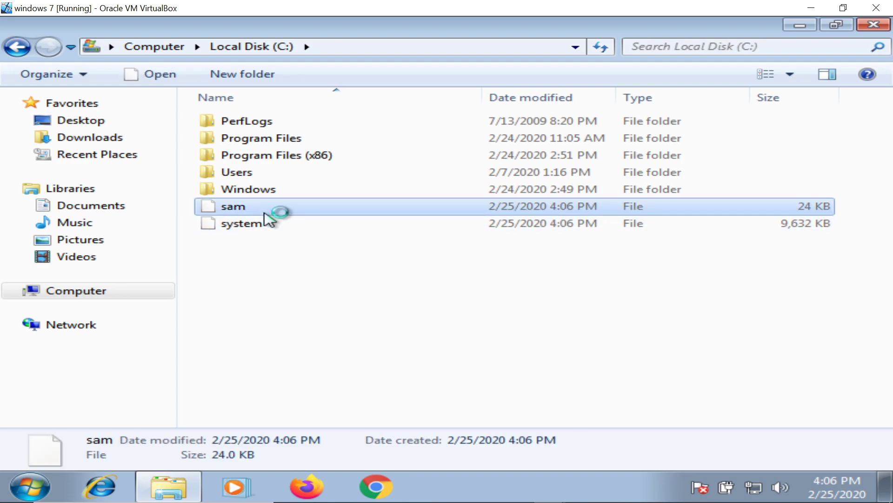
click(272, 176)
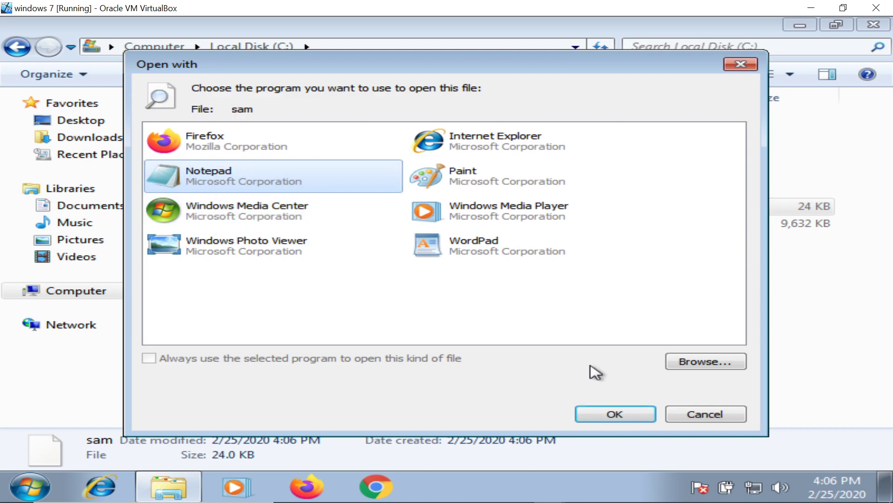
click(632, 414)
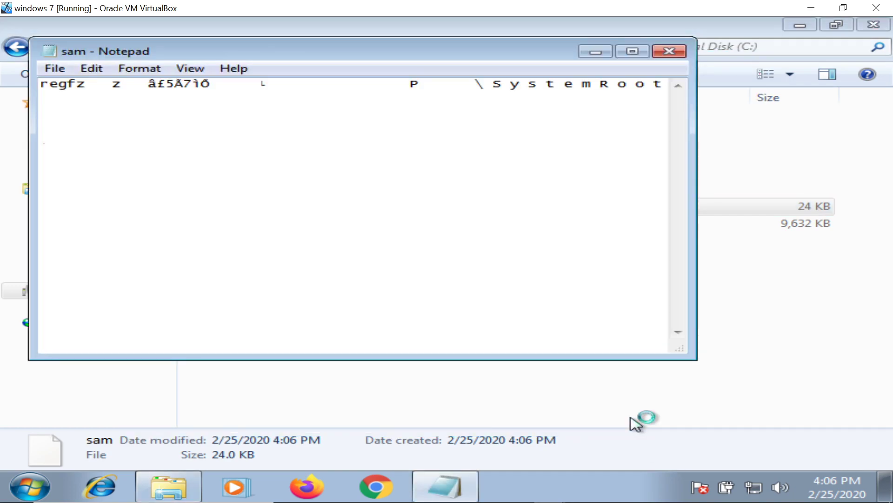
click(633, 51)
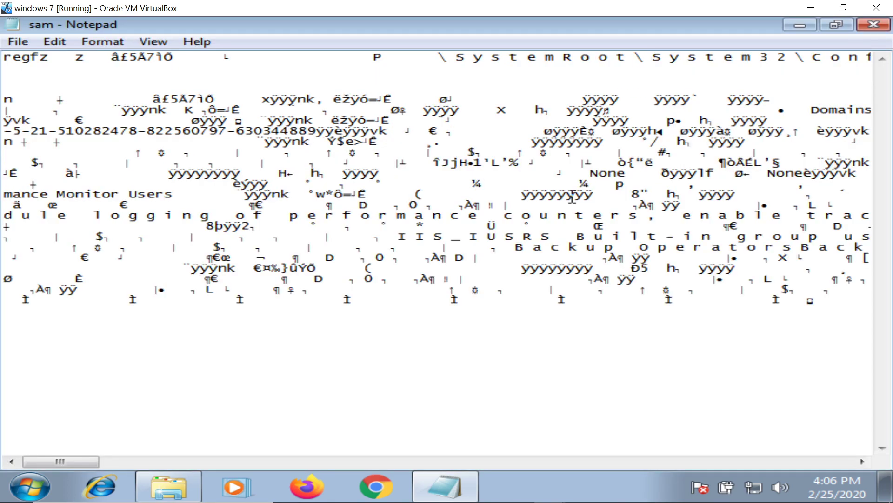
click(602, 299)
click(874, 25)
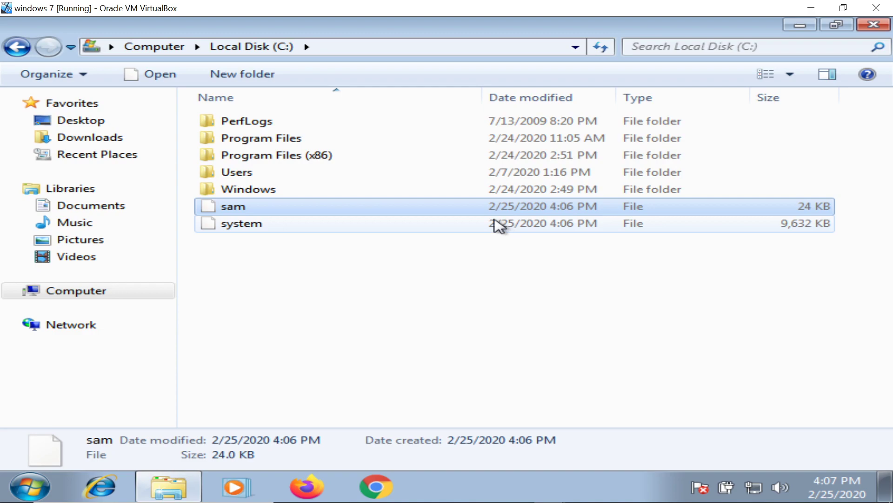
click(442, 286)
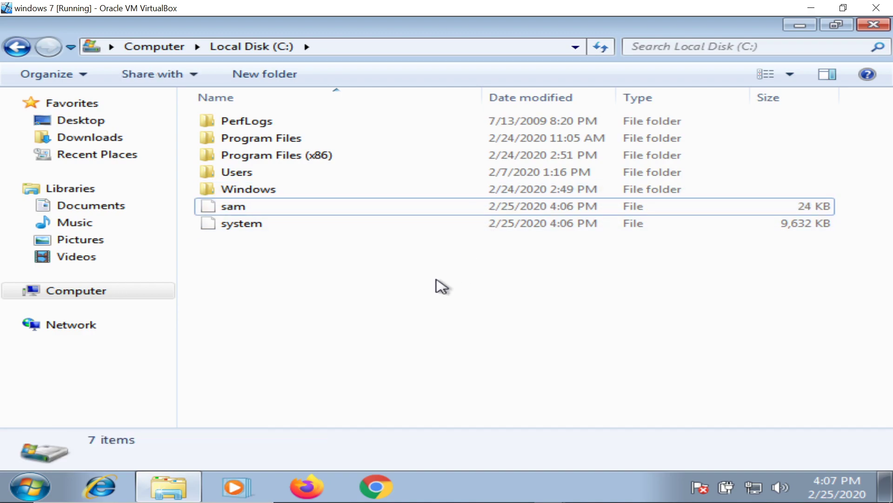